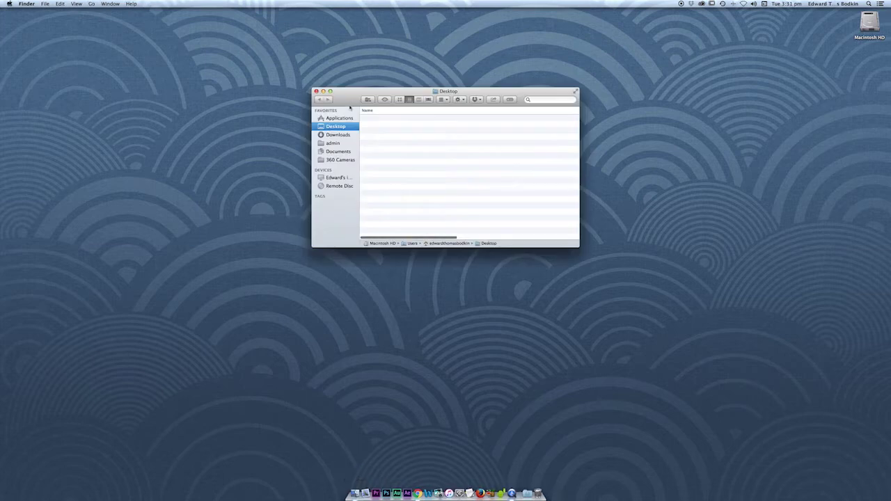
Step: Launch Autopano Video Pro from Applications and open the 360 Cameras folder in Finder
click(339, 118)
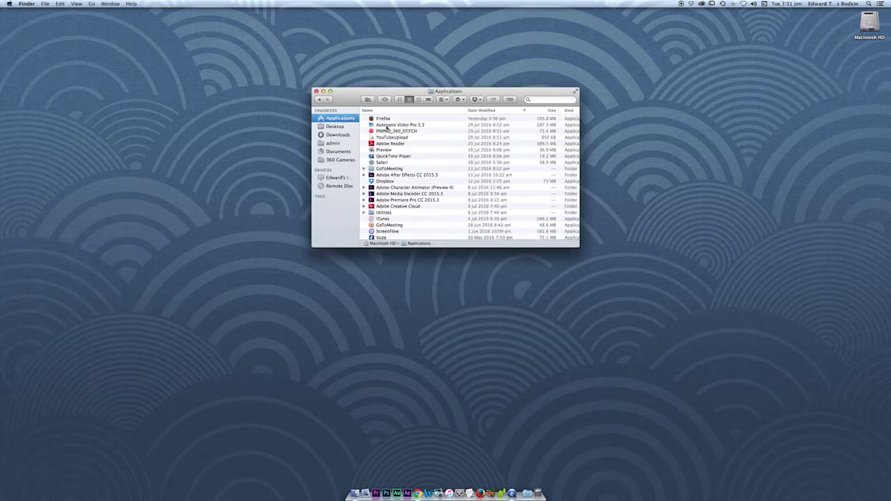
double_click(387, 126)
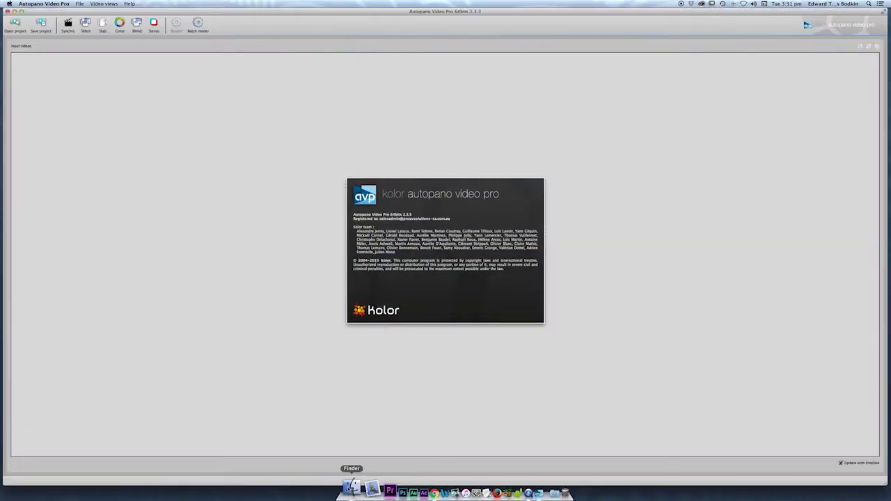
click(351, 491)
click(340, 160)
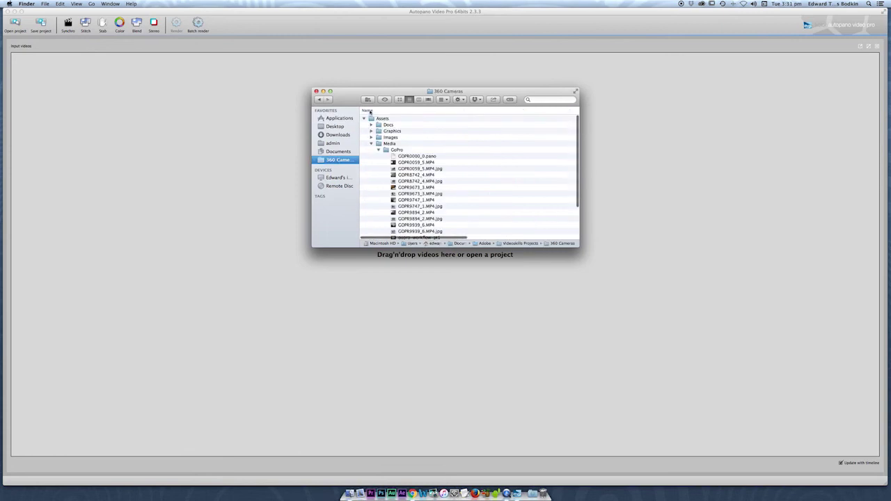
drag(357, 100, 224, 95)
Step: Select the six GoPro clips, GOPR0059_5 through GOPR9939_6 MP4, in the GoPro folder
click(296, 165)
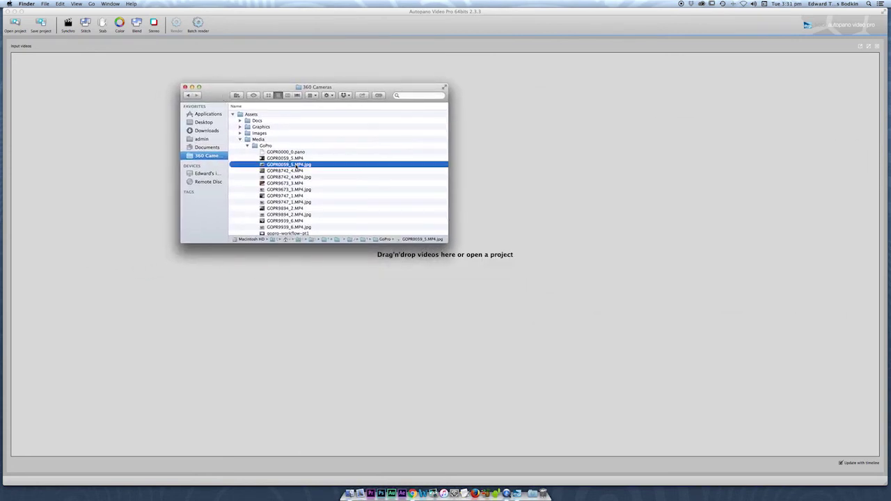
super+click(295, 177)
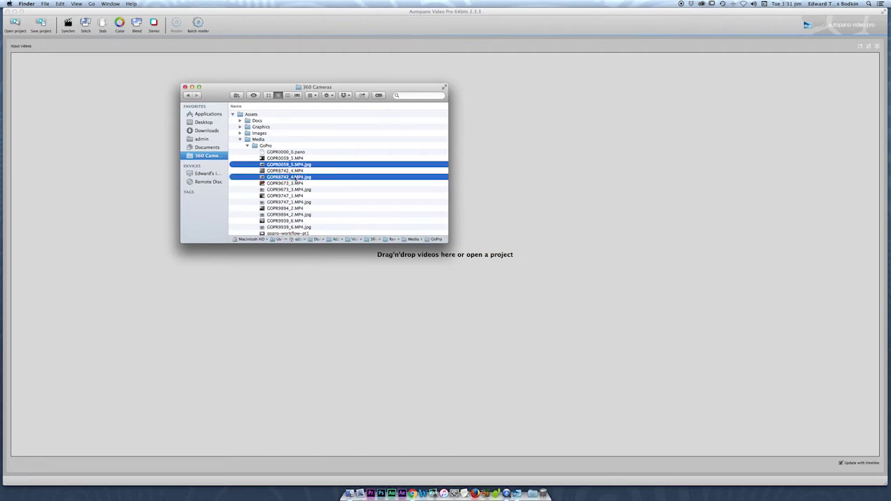
super+click(295, 171)
key(Up)
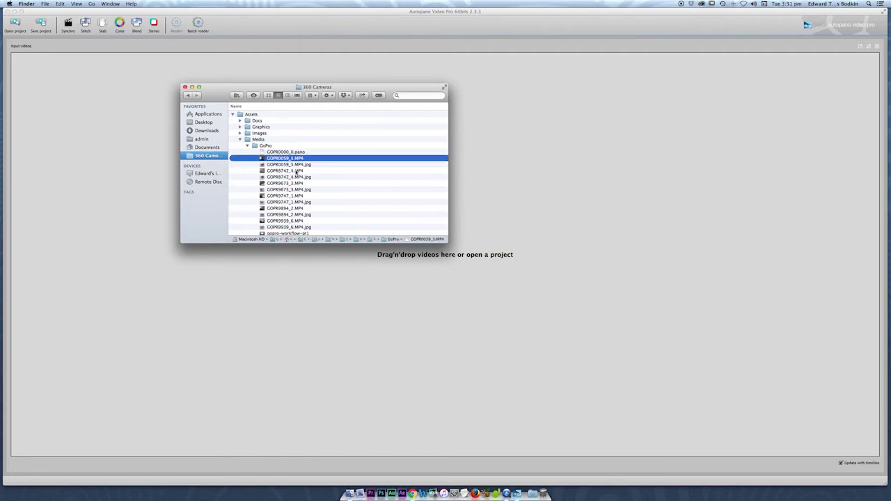
super+click(298, 171)
super+click(297, 183)
super+click(297, 195)
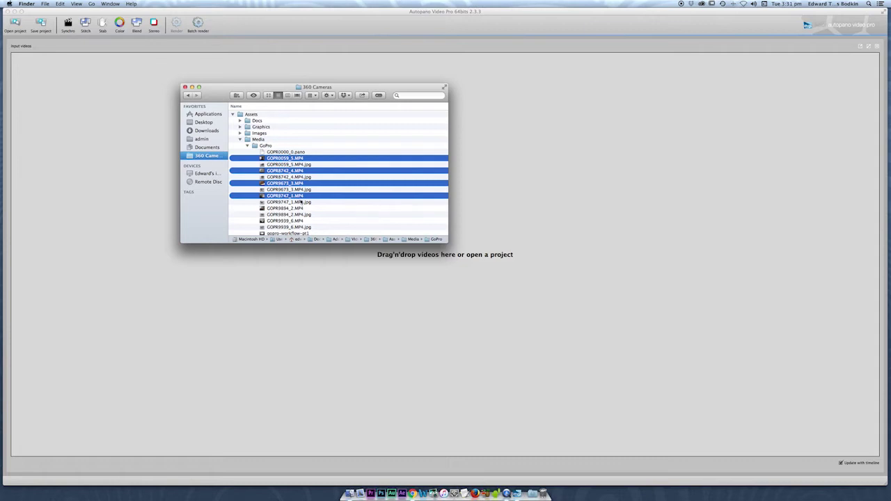
super+click(298, 208)
super+click(298, 221)
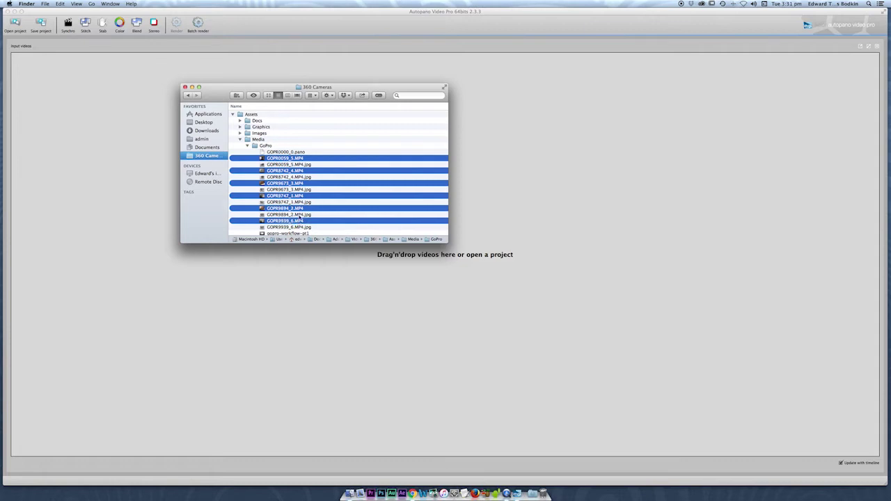
drag(253, 88, 188, 81)
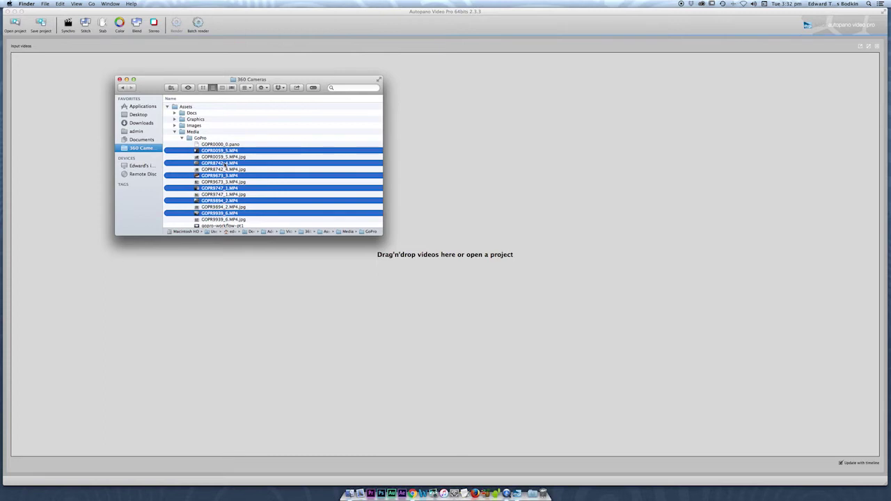
Step: Drop the six selected GoPro MP4 clips into Autopano's input videos area
drag(226, 151, 548, 244)
drag(550, 245, 549, 242)
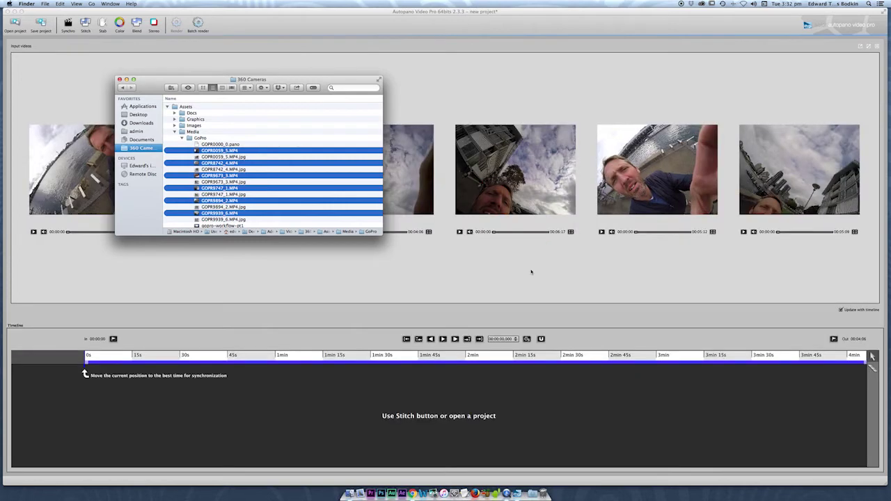
click(531, 271)
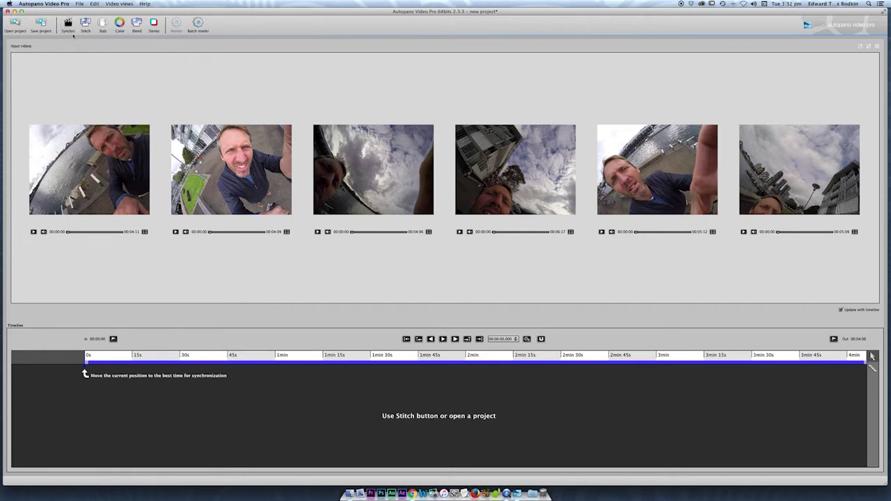
Step: Open Synchro settings and place the timeline position at about 2 min 30 s
click(68, 23)
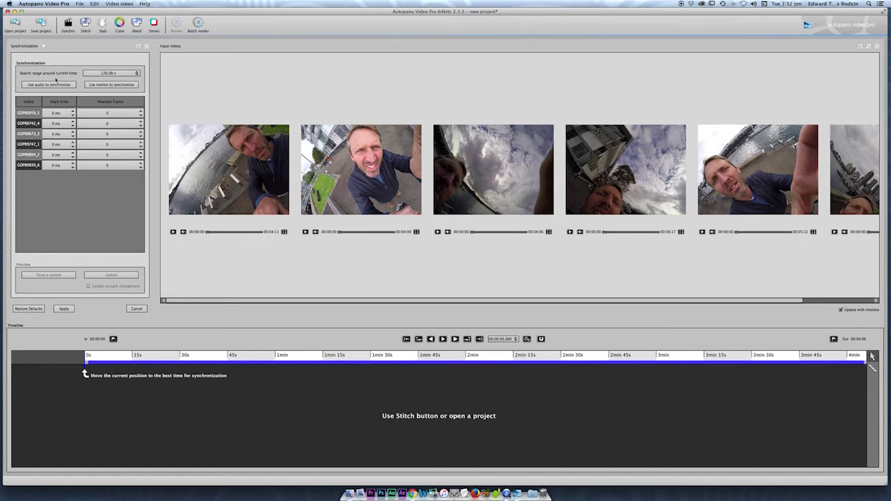
click(56, 85)
click(497, 359)
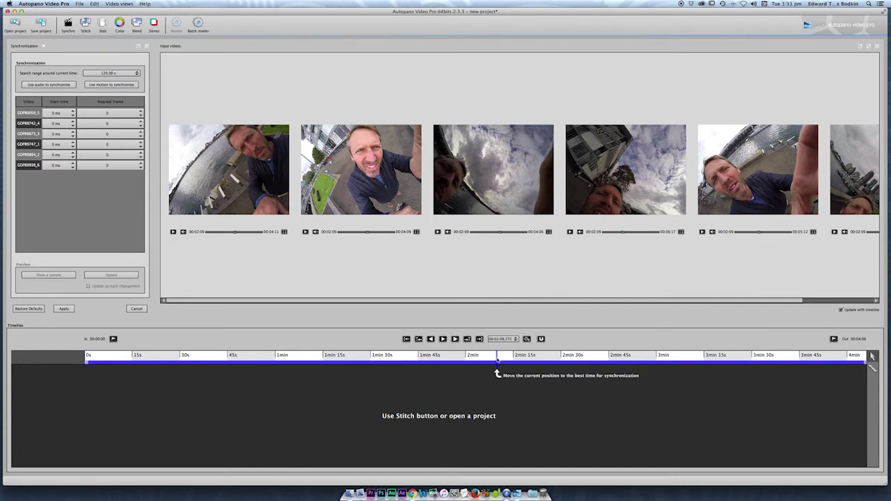
click(445, 358)
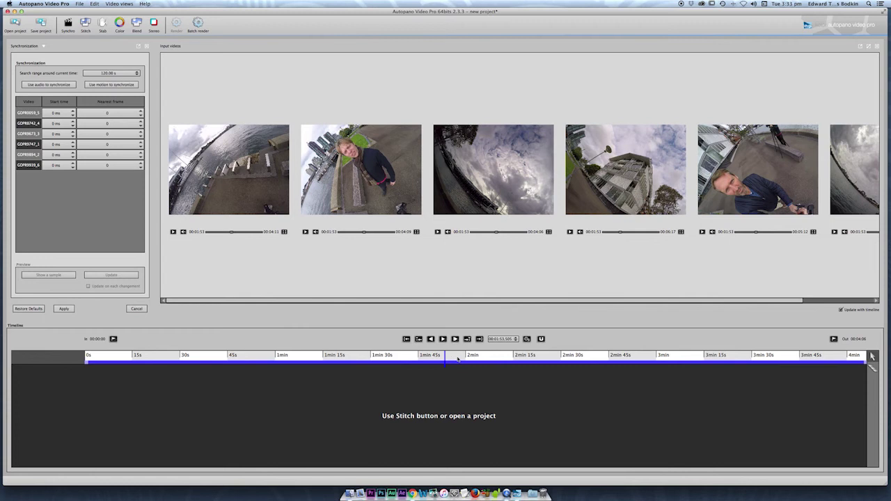
click(564, 358)
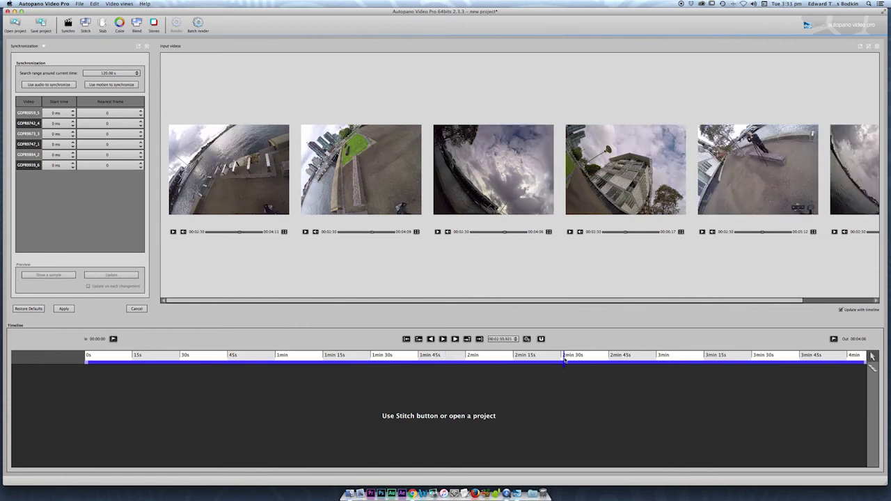
click(565, 358)
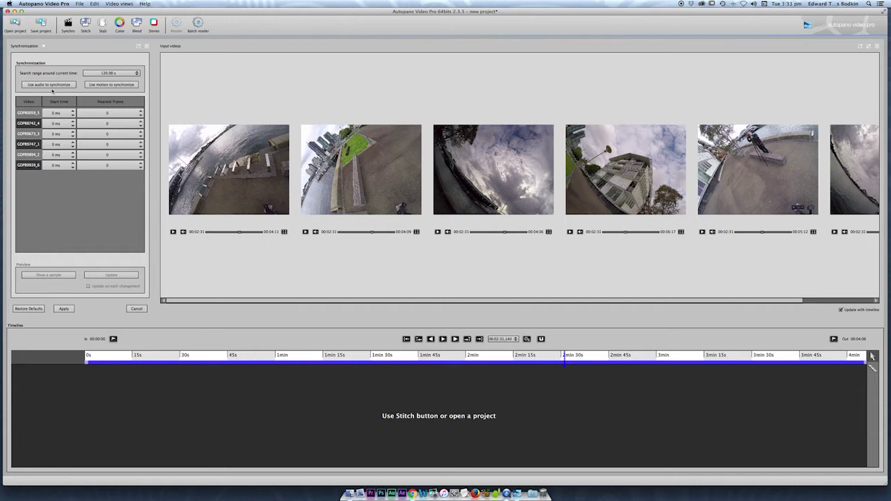
Step: Select the 120.00 s search-range value around the current time
click(98, 86)
click(101, 72)
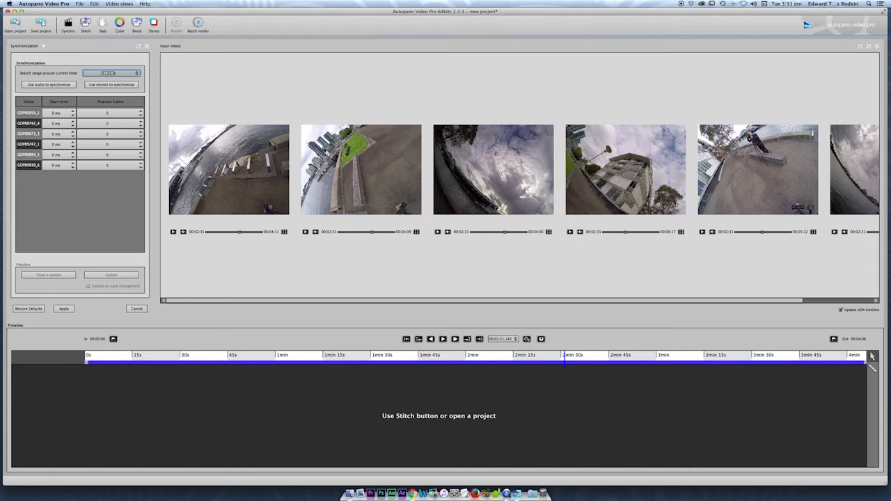
click(108, 84)
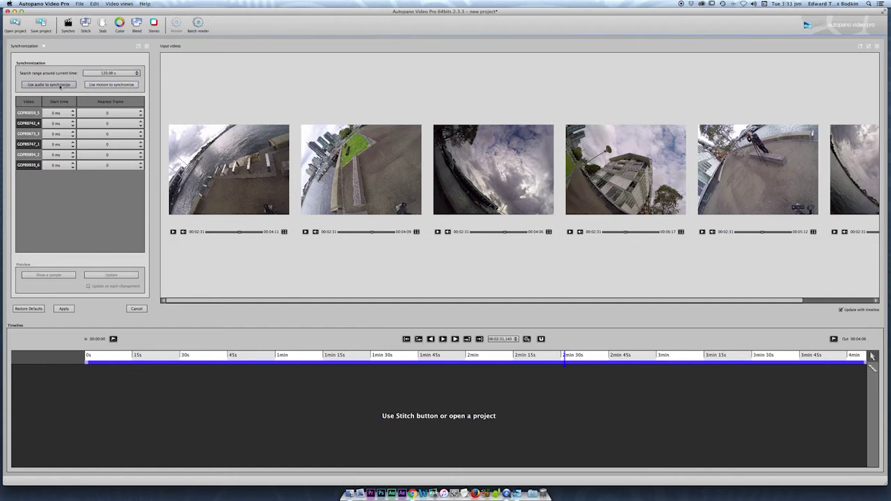
double_click(107, 72)
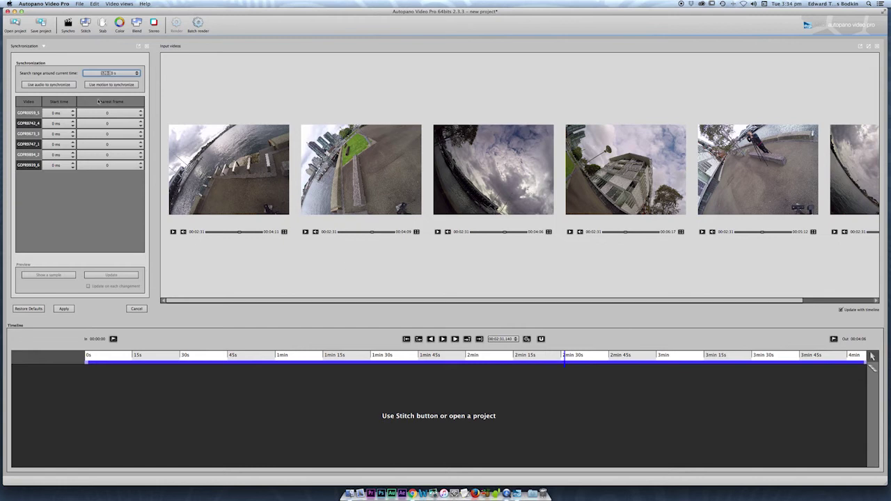
Step: Sync the clips by audio, rerun at a slightly later point, and apply the offsets
click(61, 85)
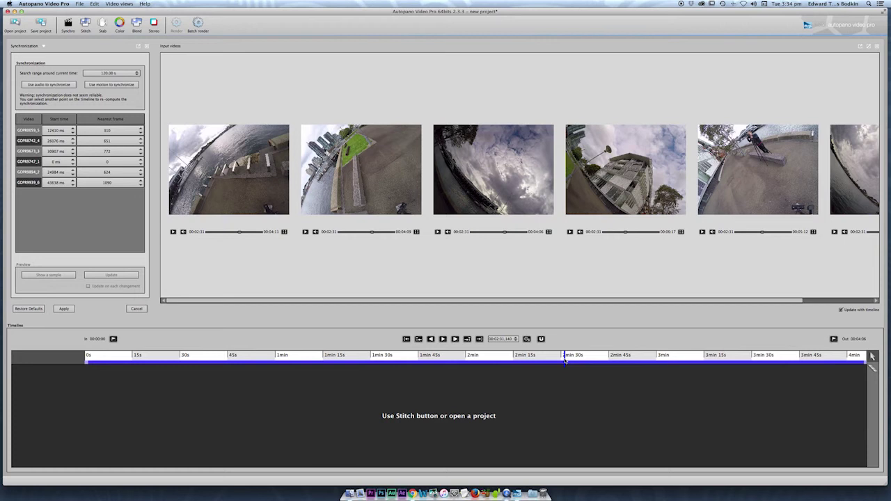
drag(564, 359, 569, 357)
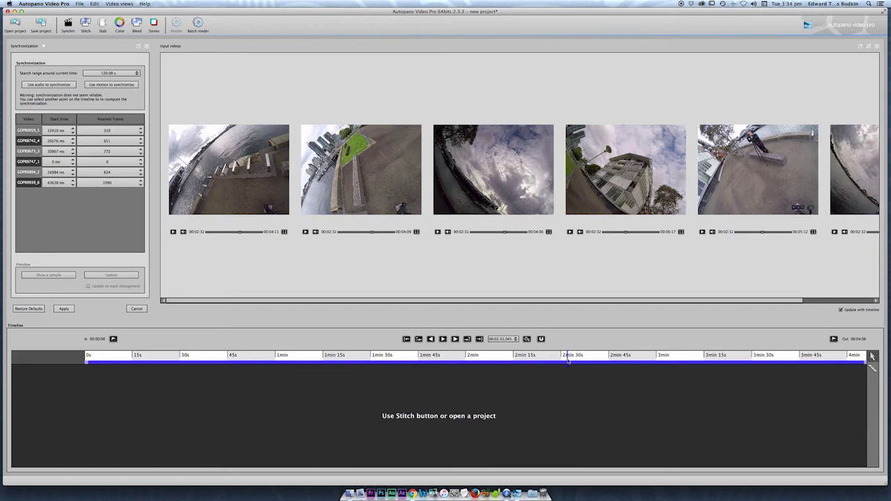
click(41, 84)
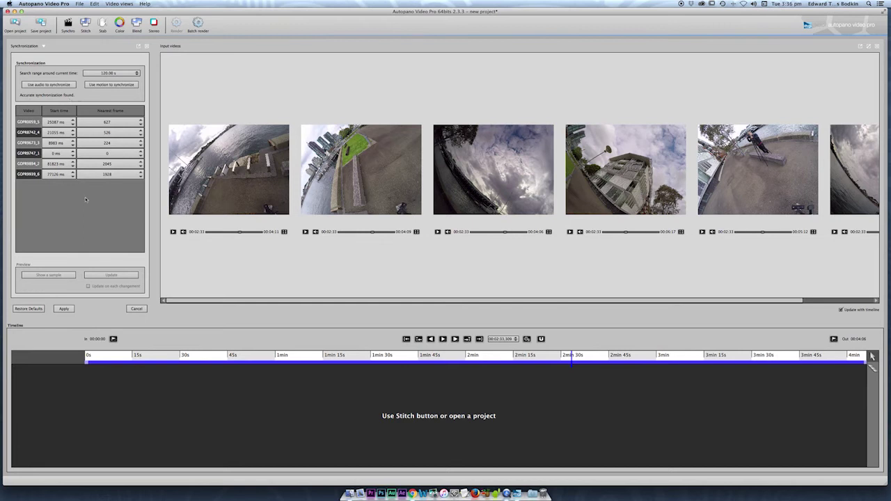
click(68, 310)
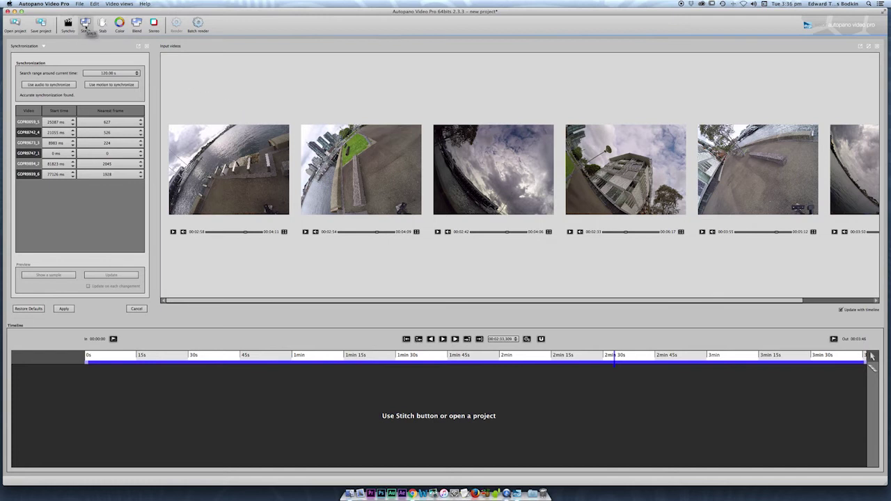
Step: In stitching settings, keep the GoPro Hero 3+/4 preset and stitch the clips
click(85, 26)
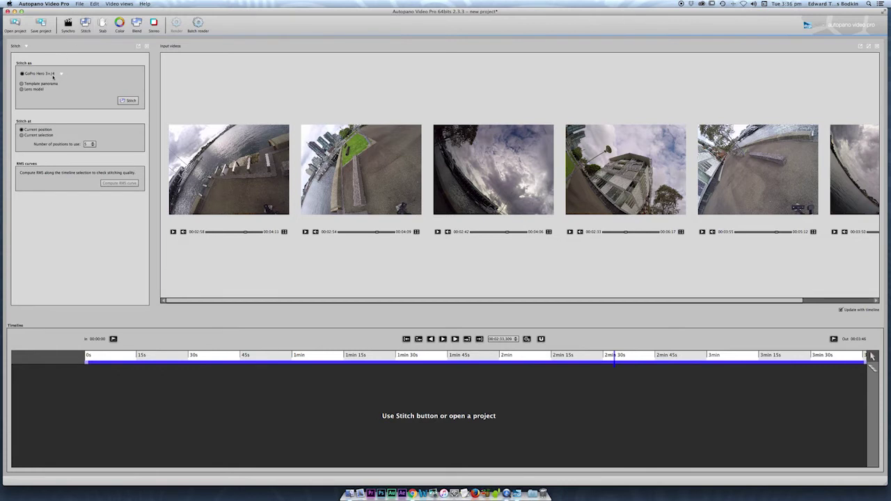
click(61, 73)
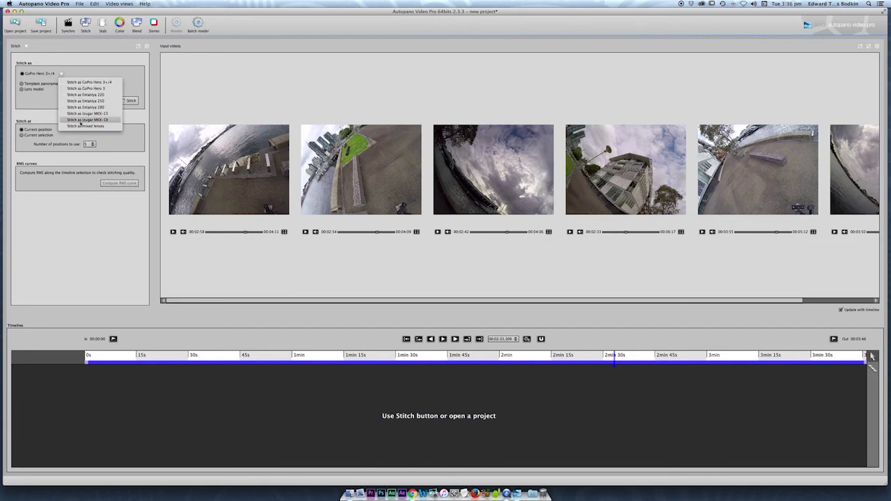
click(61, 74)
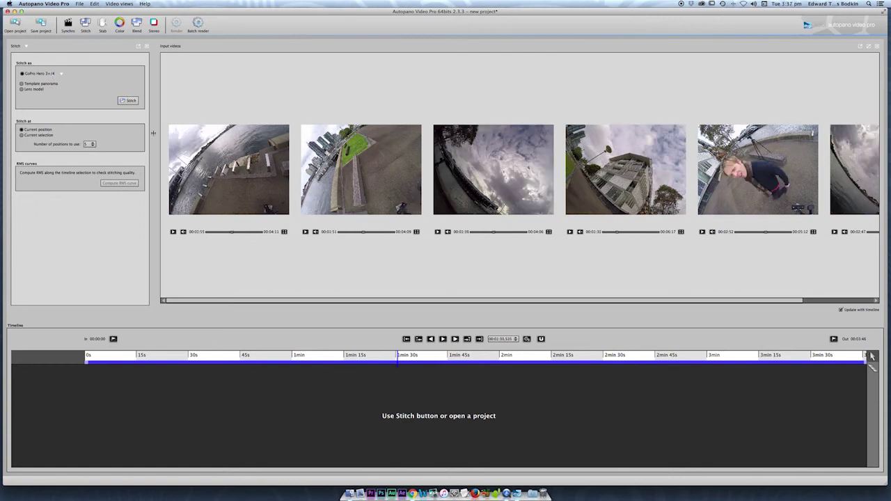
click(132, 103)
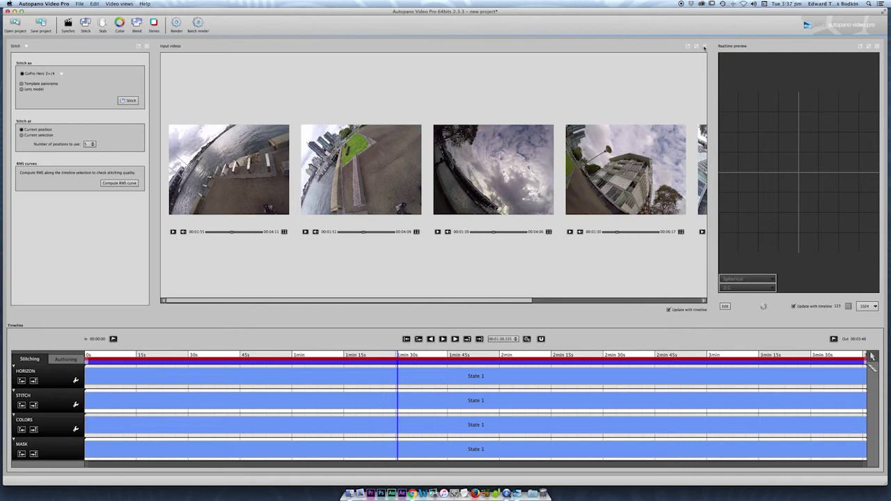
Step: Enlarge the stitched preview, scrub it between about 1:16 and 2:34, and toggle the grid
click(703, 47)
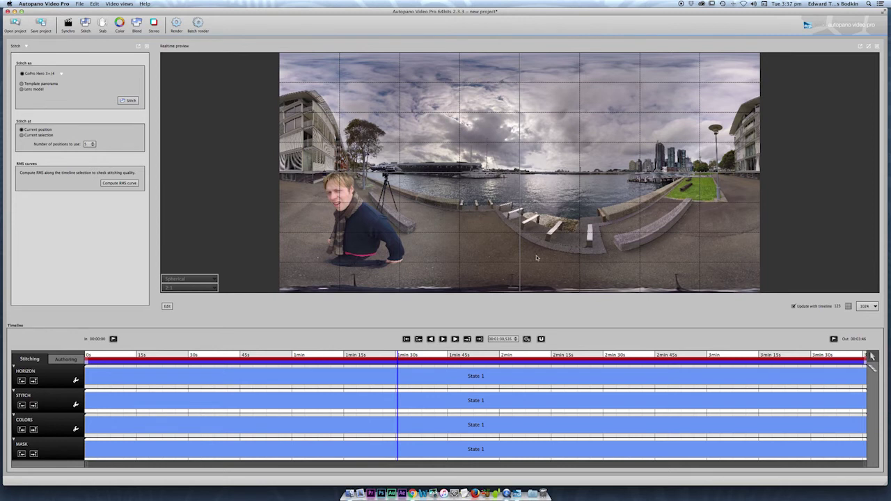
click(438, 357)
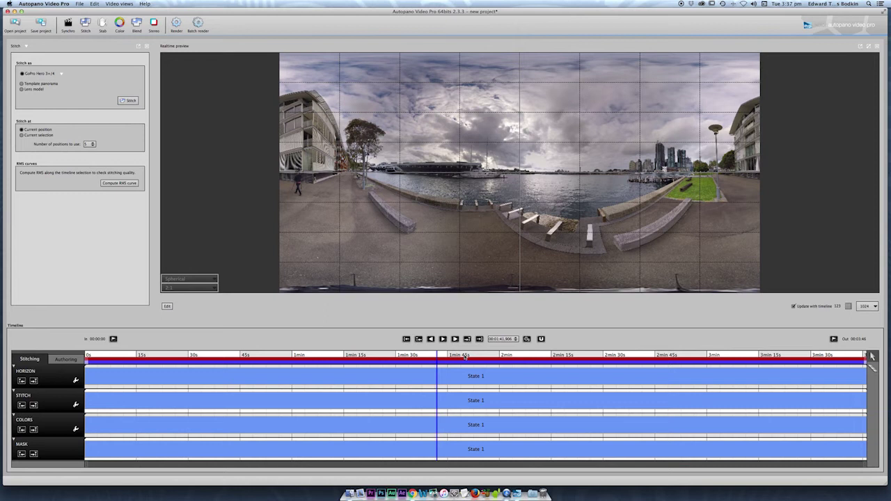
click(465, 355)
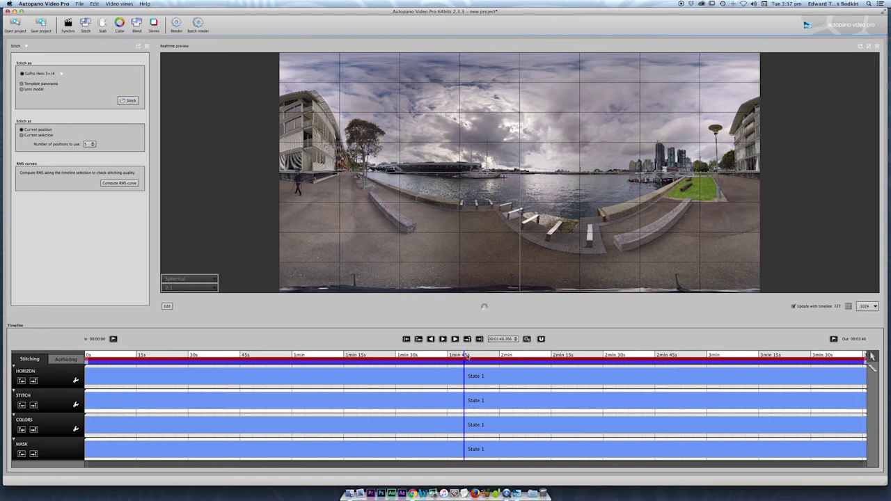
click(354, 356)
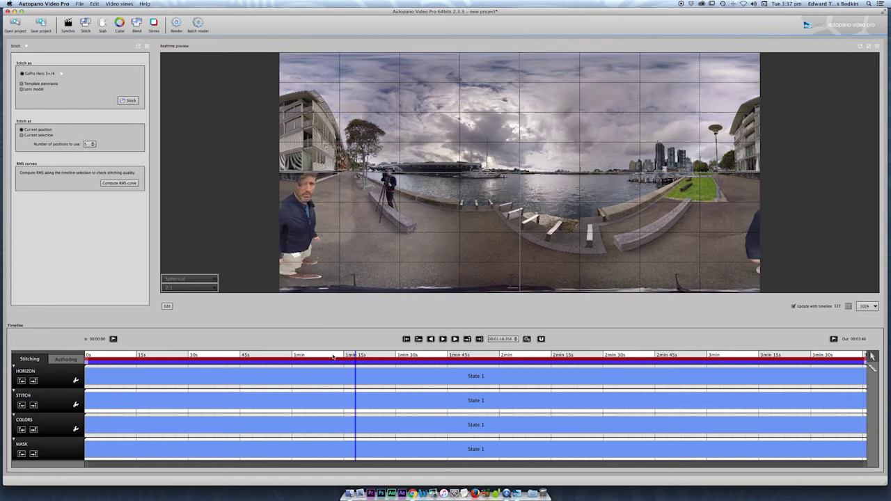
click(348, 357)
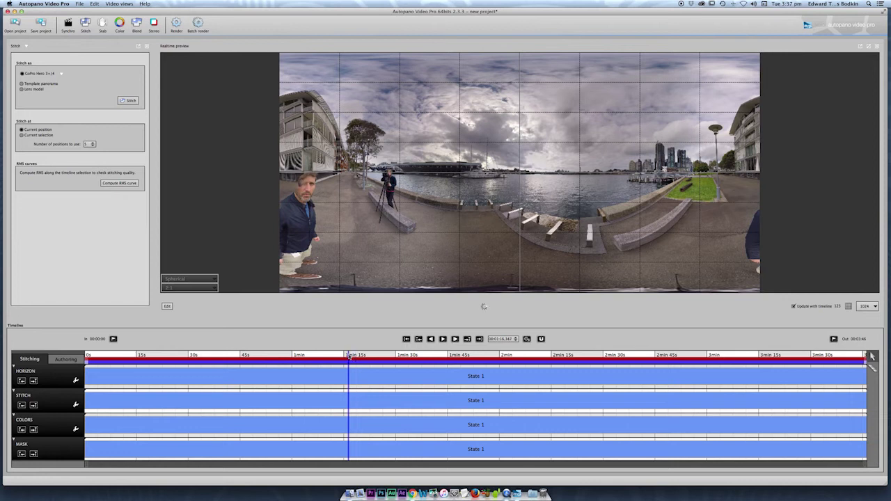
click(411, 356)
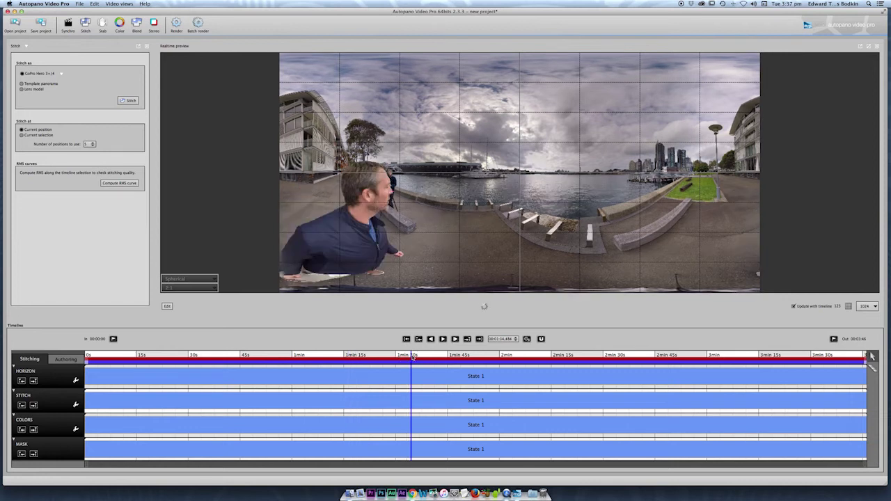
click(619, 356)
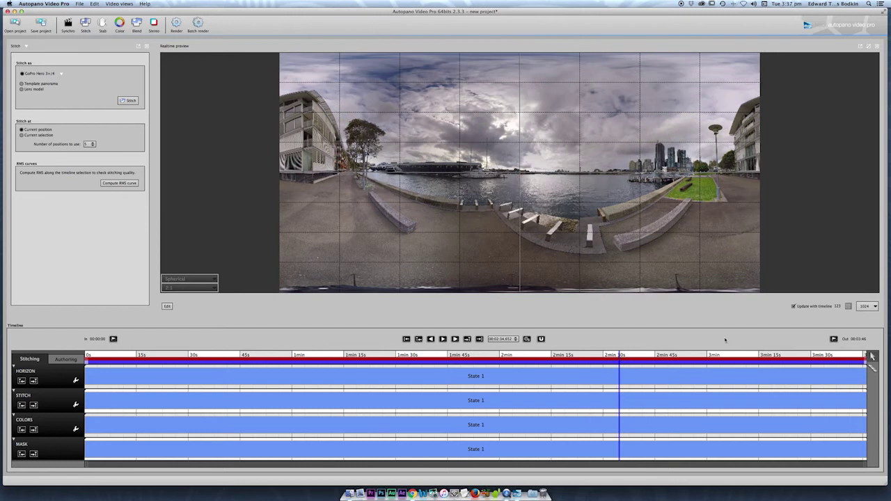
click(848, 307)
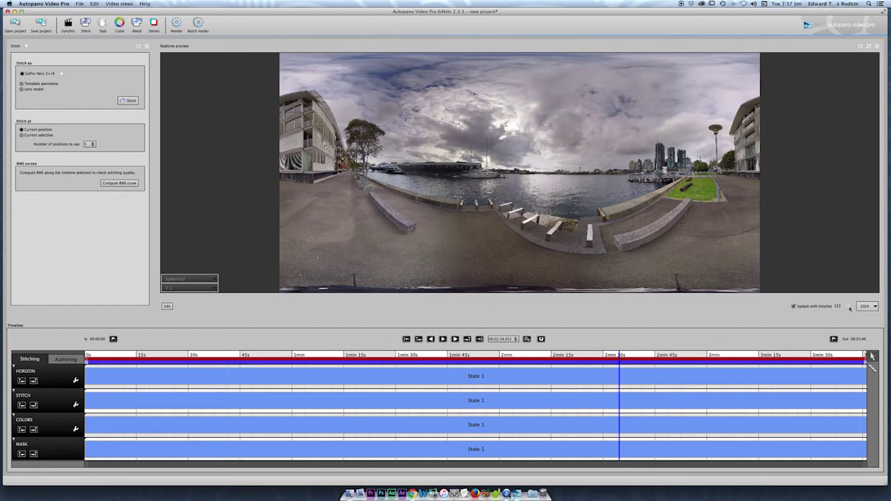
click(849, 307)
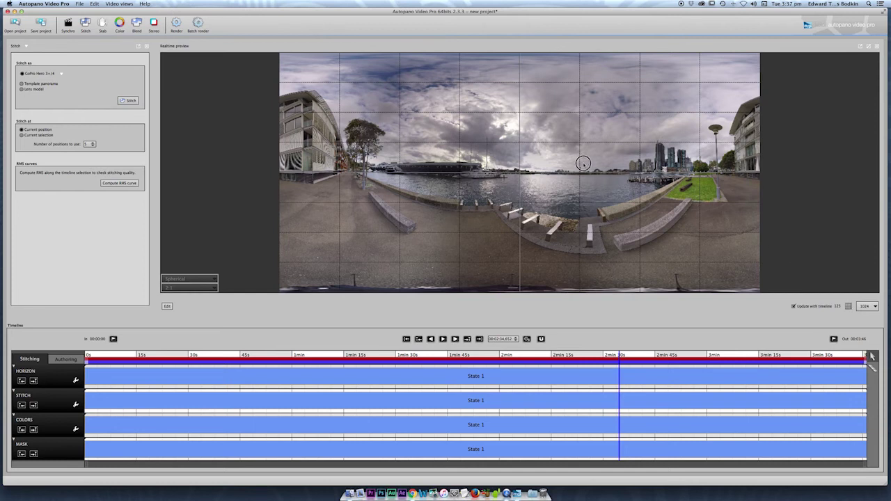
Step: Drag the Realtime preview to rotate the panorama's heading slightly left
drag(583, 162, 574, 163)
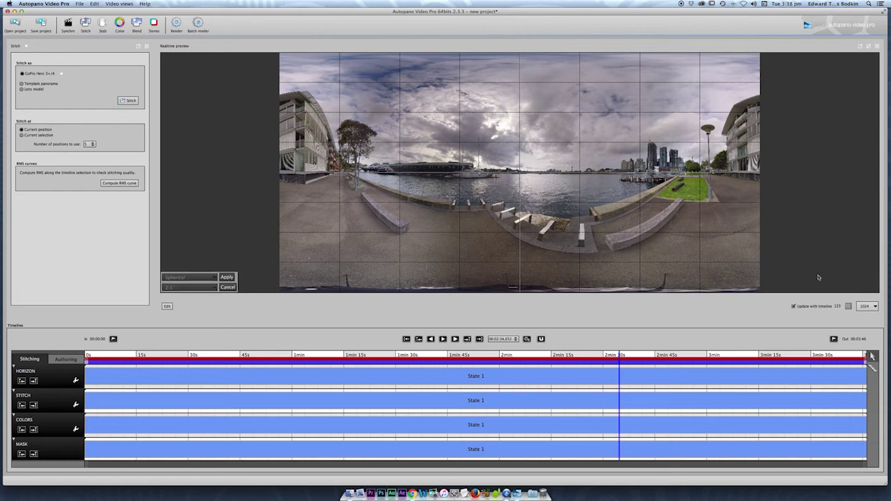
Step: Apply the new horizon, hide the preview grid, review Color settings, then show Blend presets
click(227, 277)
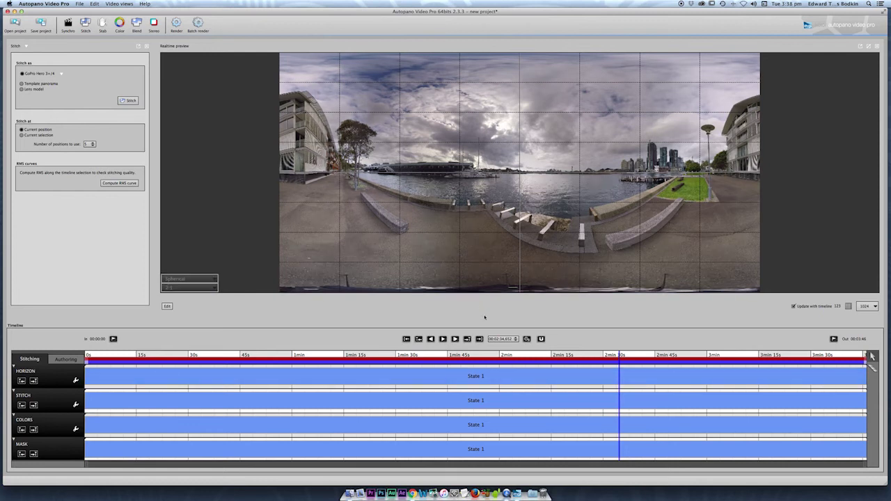
click(848, 306)
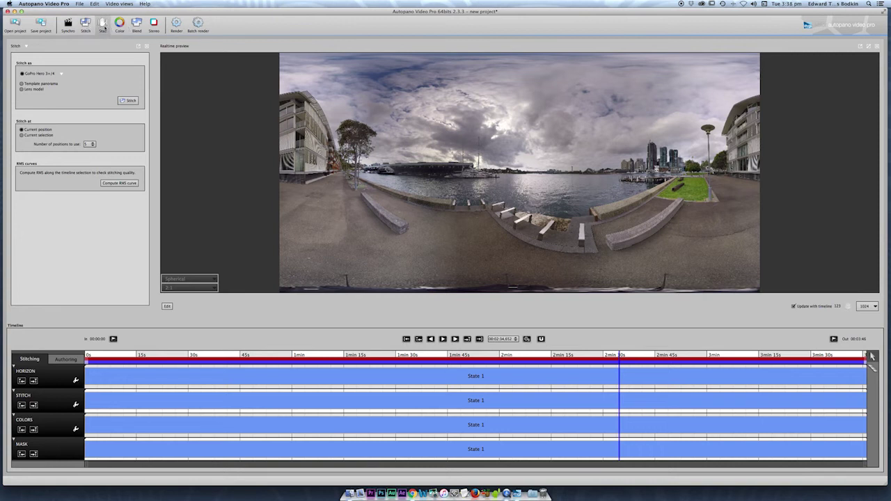
click(119, 25)
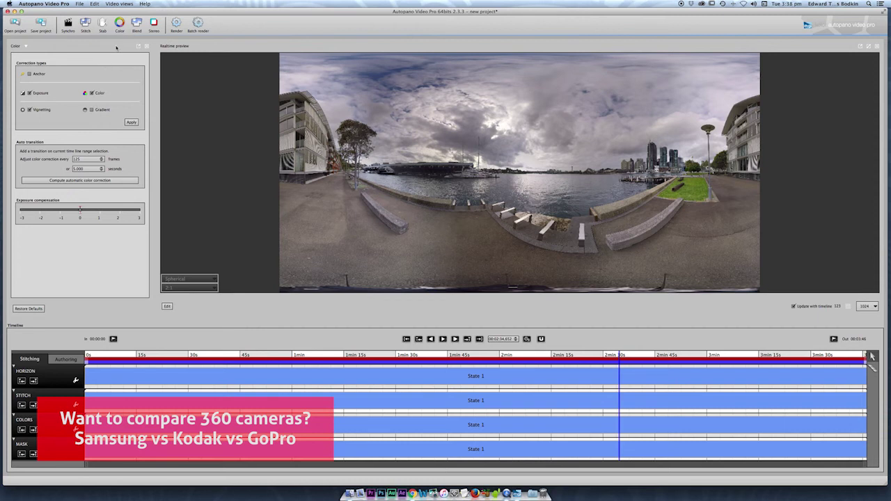
click(136, 27)
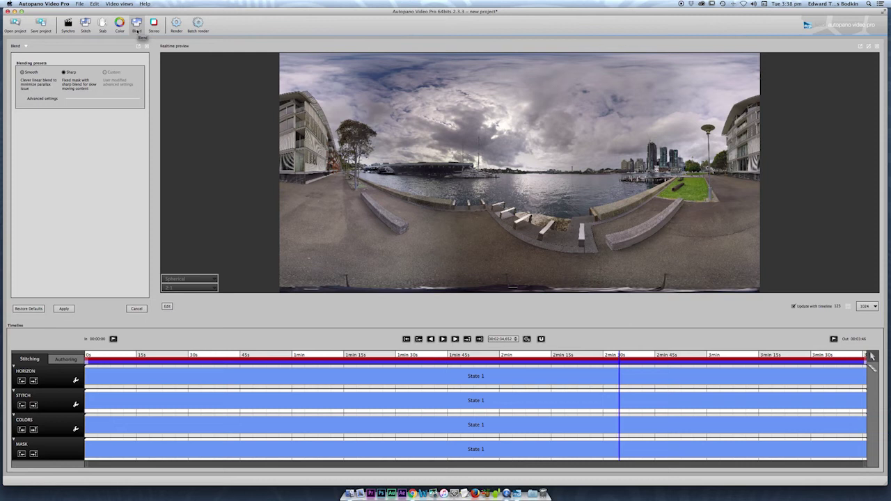
Step: Set the video's in point at 1 min 43 s
click(385, 356)
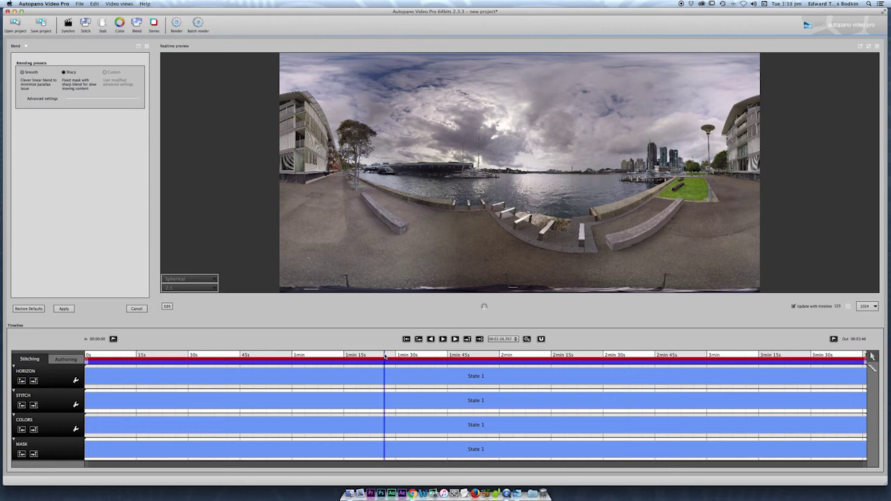
click(400, 356)
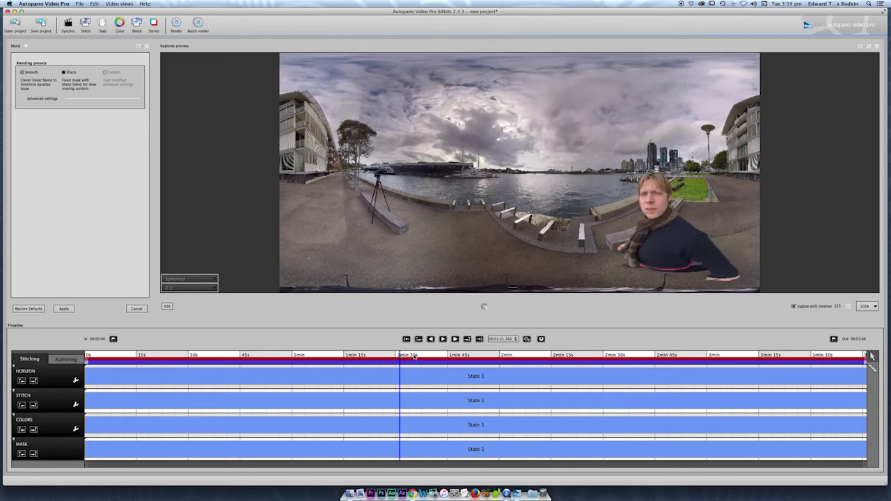
click(414, 356)
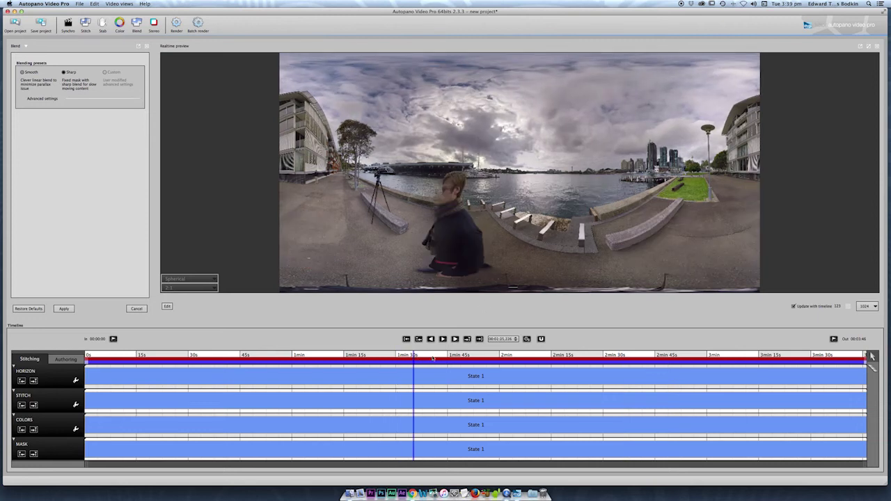
click(432, 356)
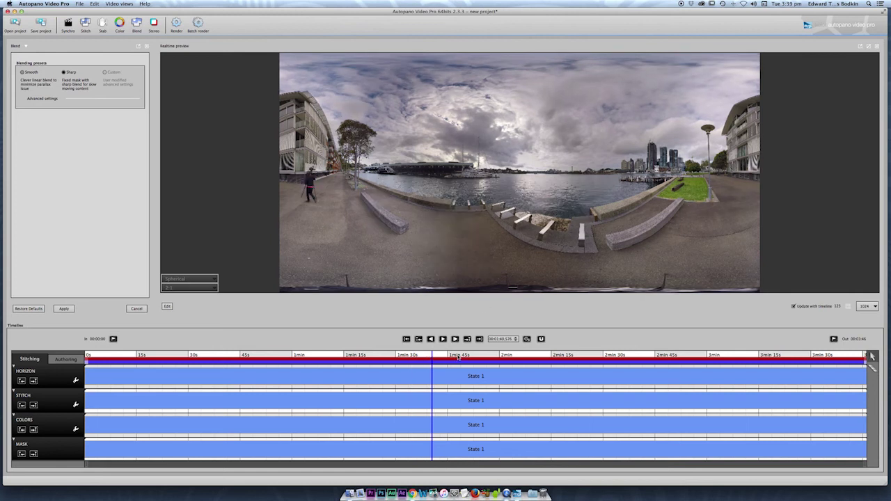
click(442, 356)
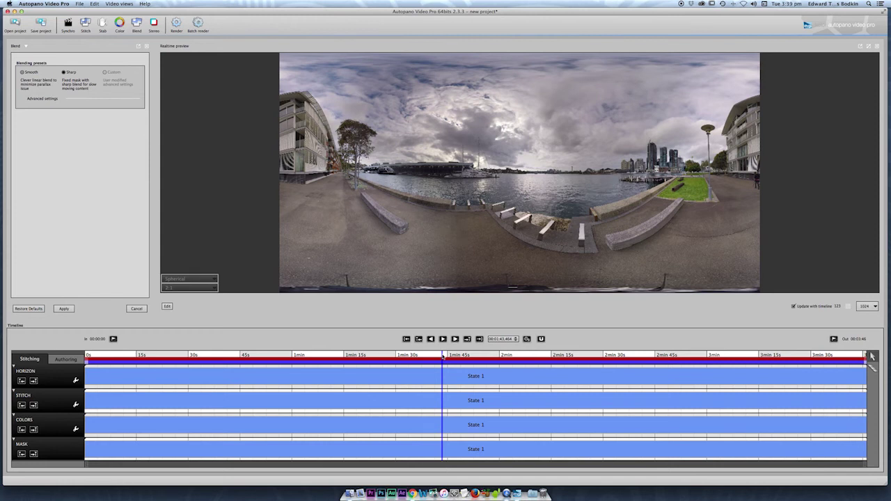
click(112, 339)
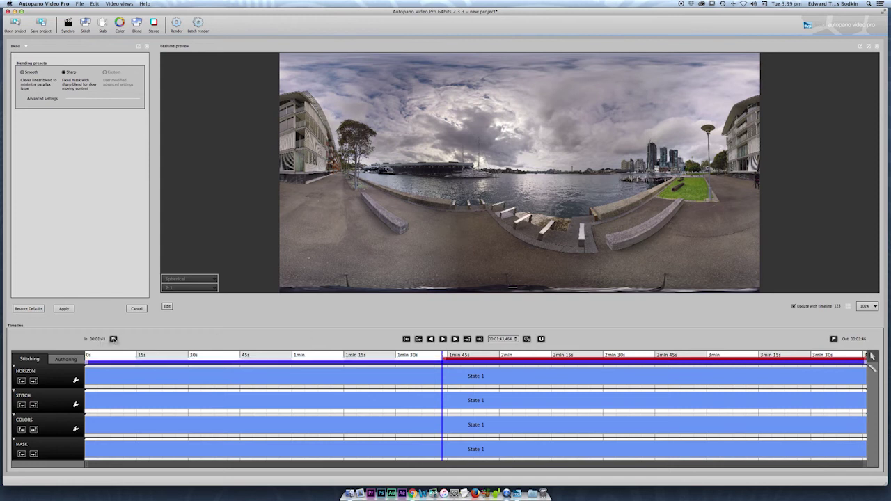
Step: Set the out point at 3 min 10 s
click(738, 356)
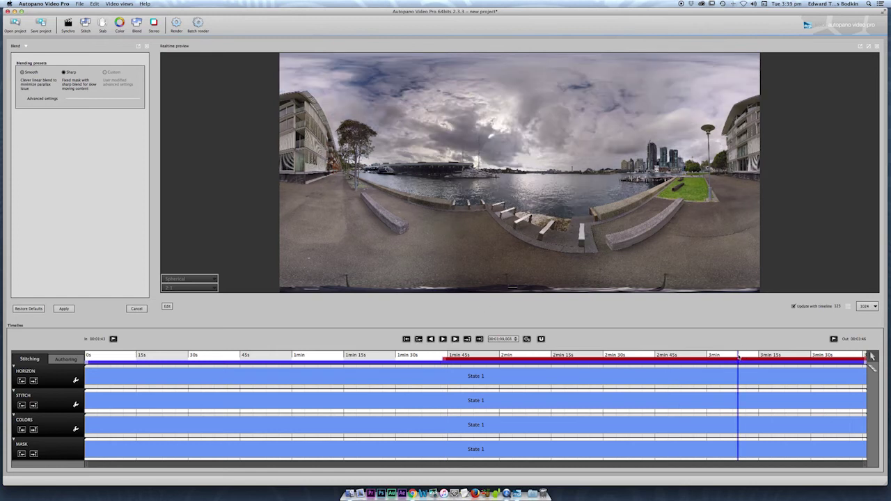
click(757, 356)
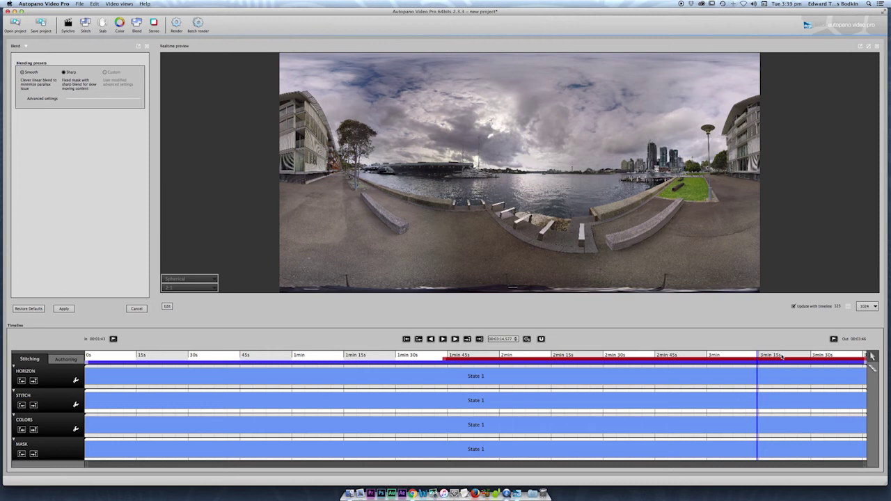
click(781, 356)
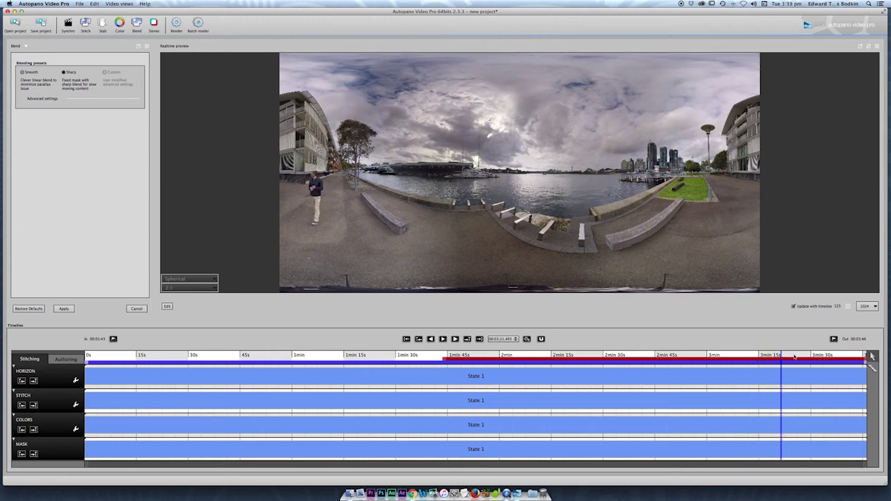
click(742, 356)
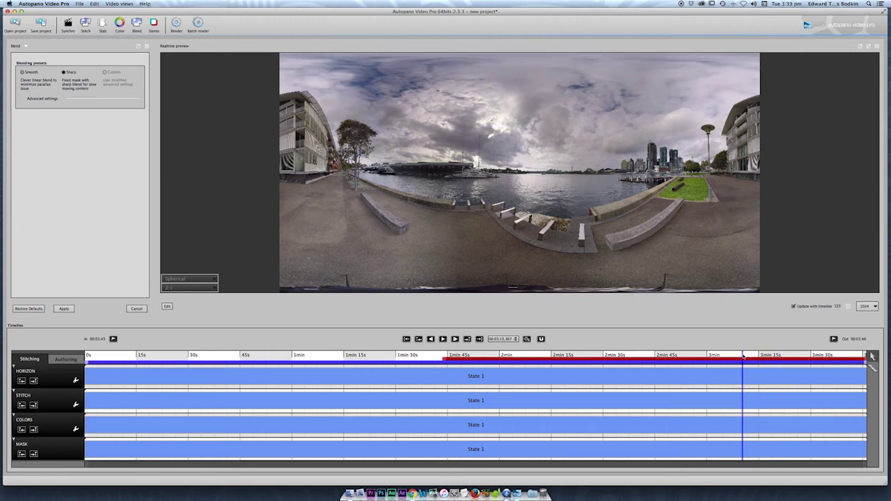
click(834, 339)
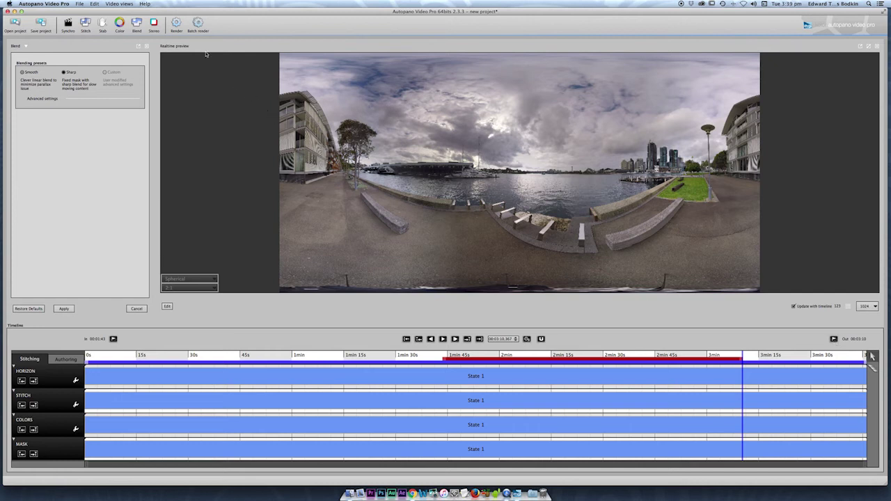
Step: Open render settings with MP4 output and the H.264 4K UHDTV preset
click(177, 27)
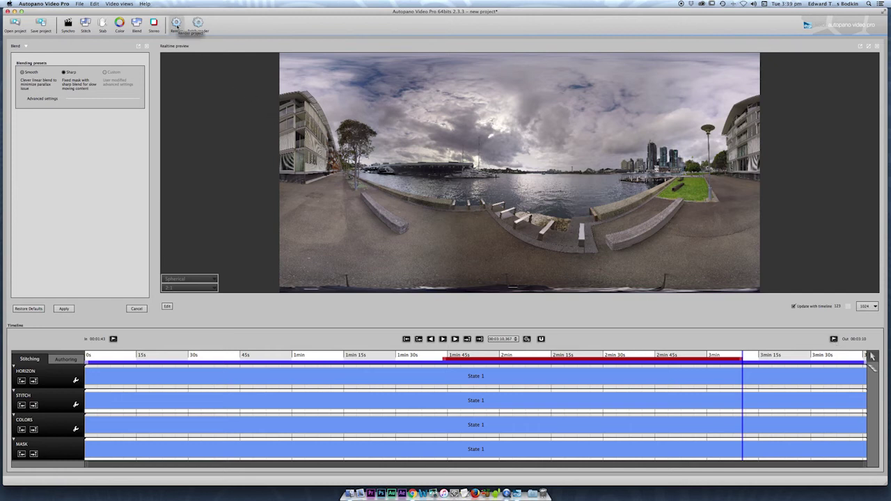
click(177, 27)
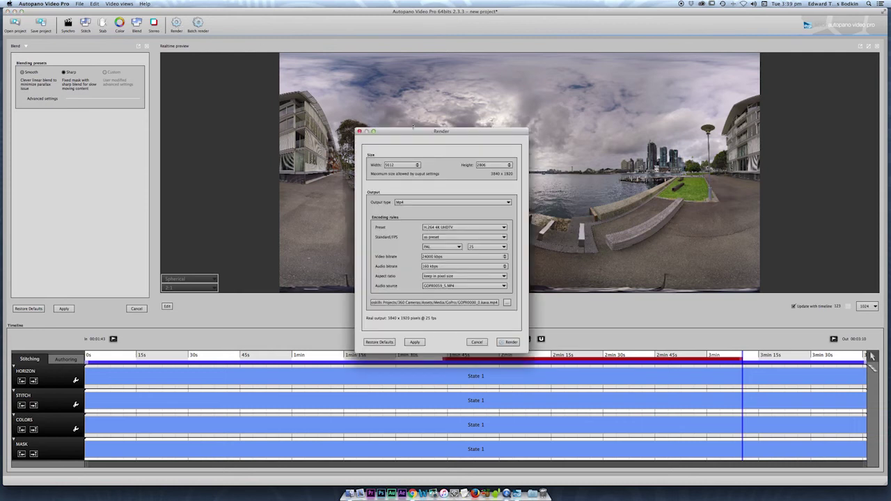
drag(414, 127, 406, 110)
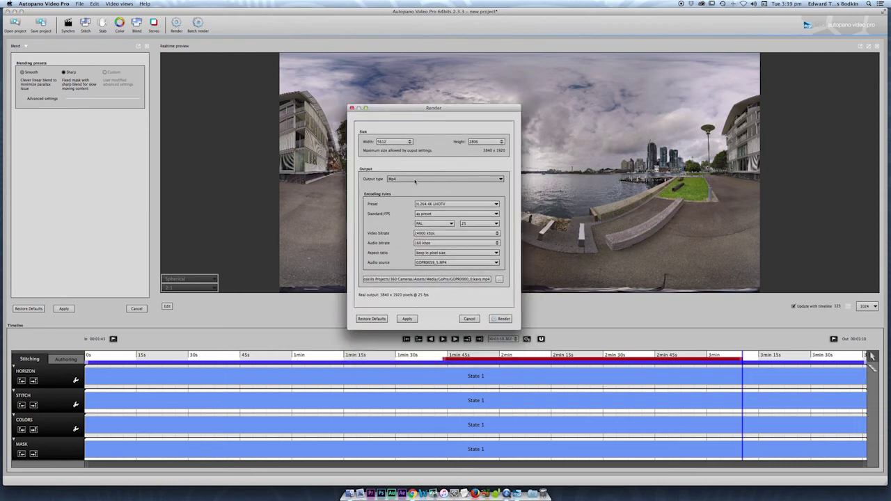
click(415, 180)
click(415, 179)
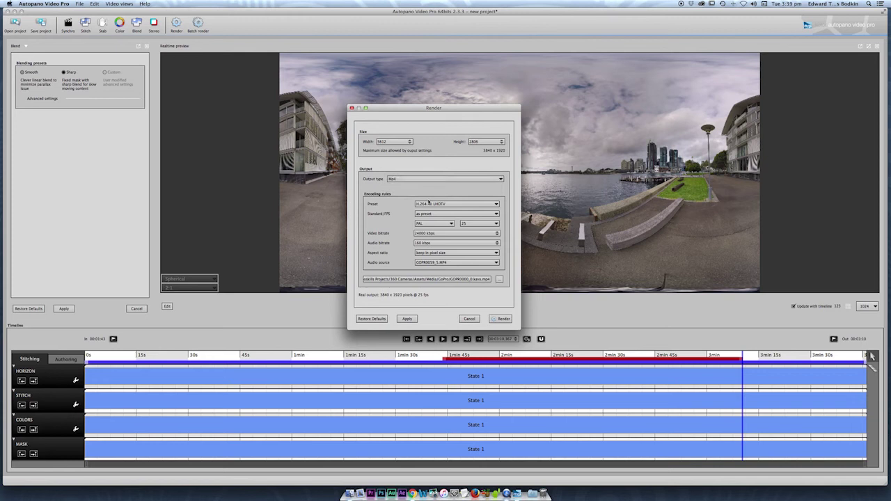
click(429, 203)
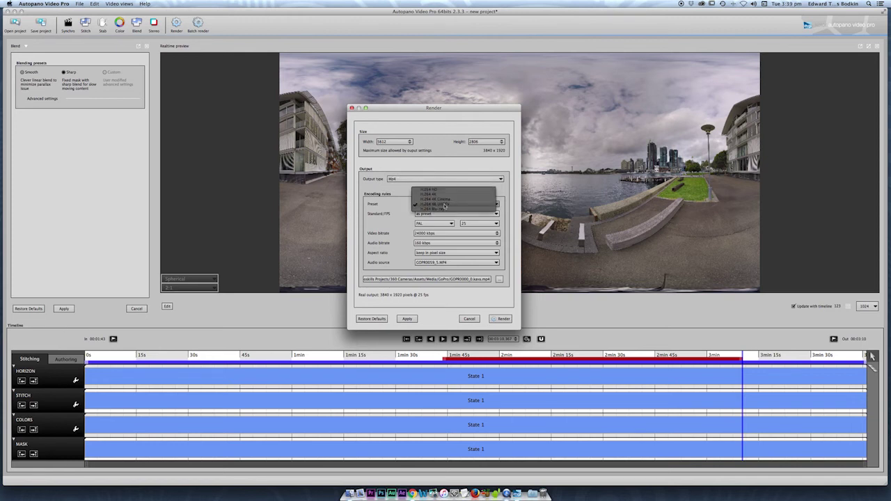
click(449, 206)
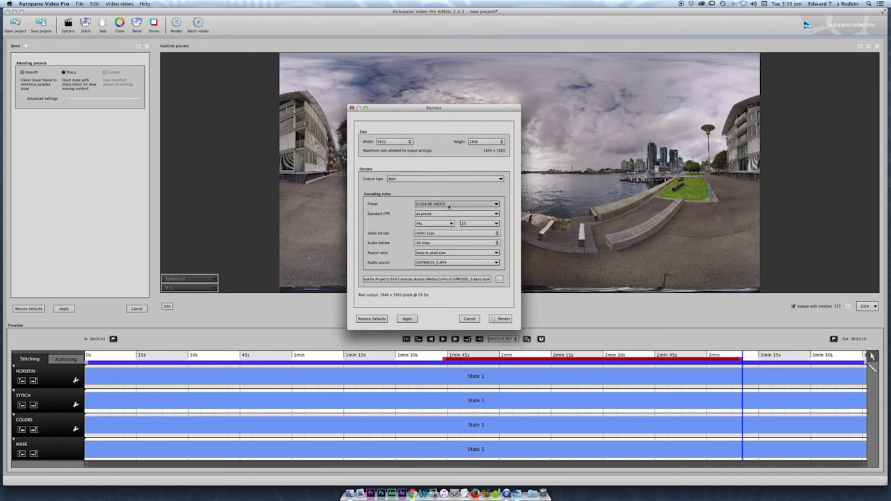
Step: Set video bitrate to 100000 kbps, keeping 160 kbps audio from GOPR0059_5.MP4
click(423, 233)
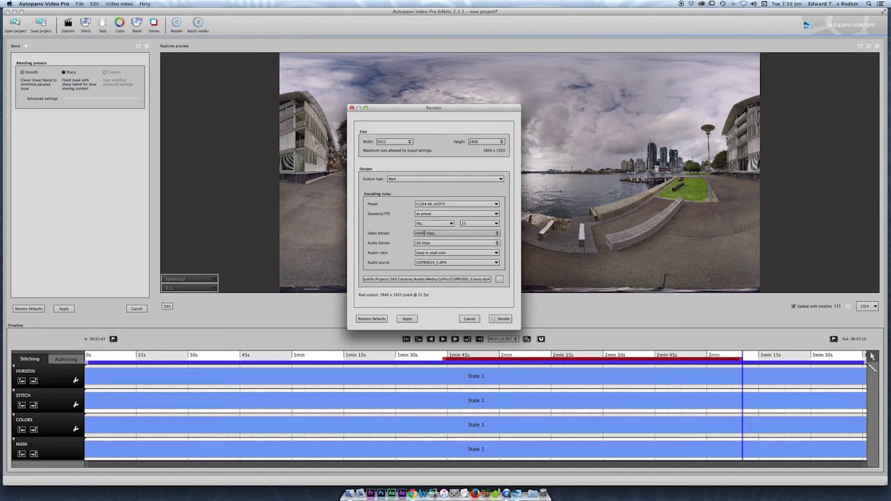
triple_click(423, 233)
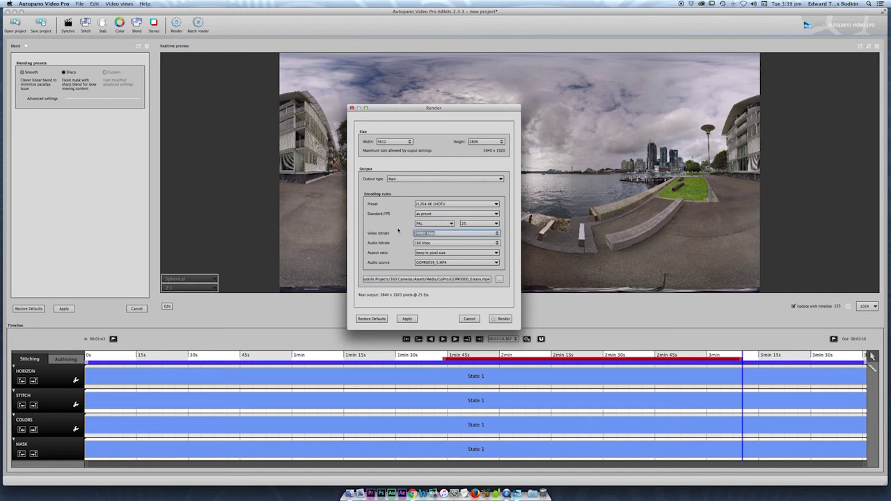
text(100000 kbps)
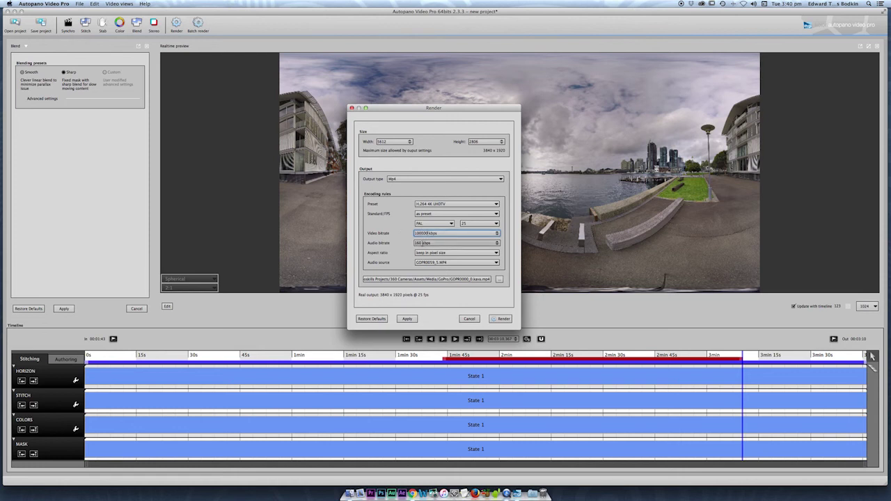
click(423, 242)
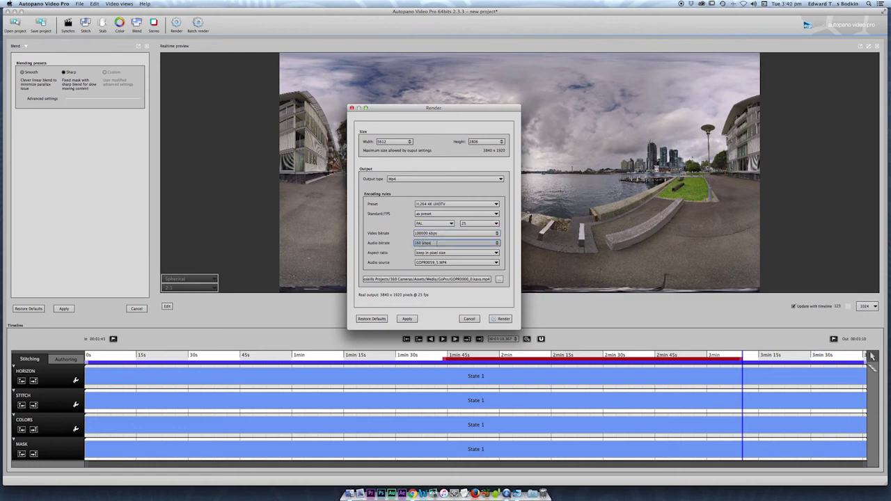
key(Tab)
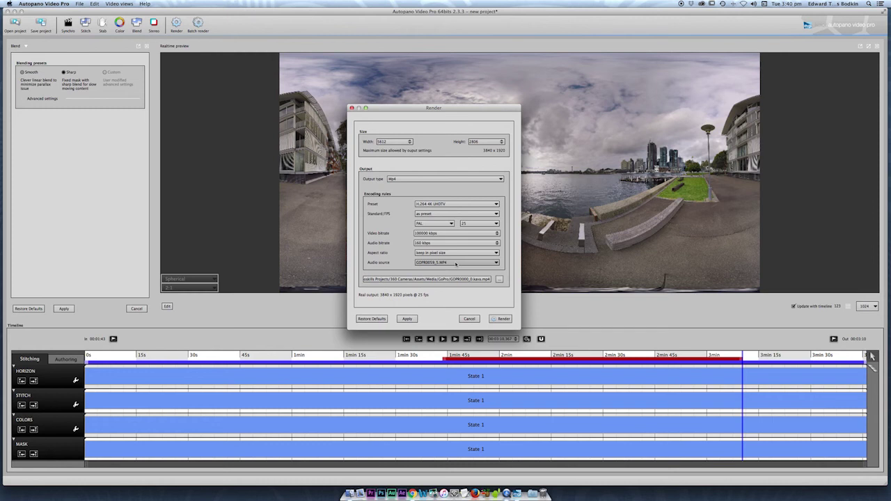
click(456, 264)
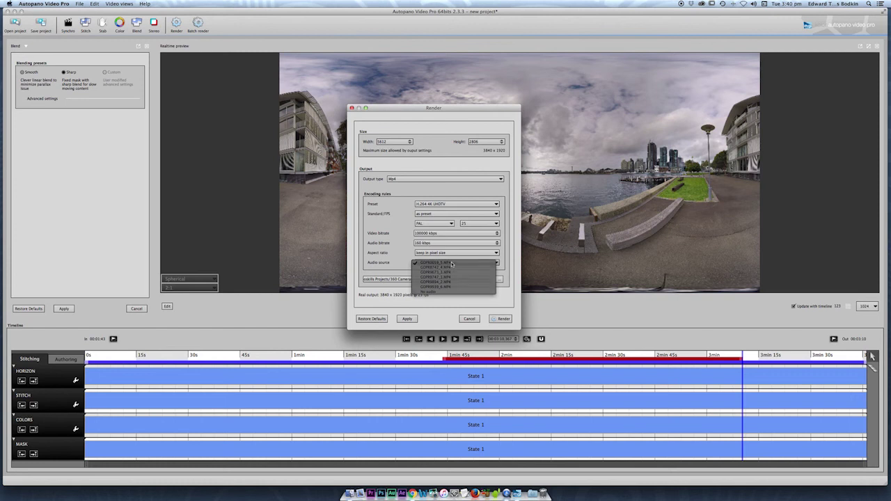
click(451, 263)
Step: Name the render output GOPR0000_test-002 in 360 Cameras > Exports > GoPro and confirm the render settings
click(499, 280)
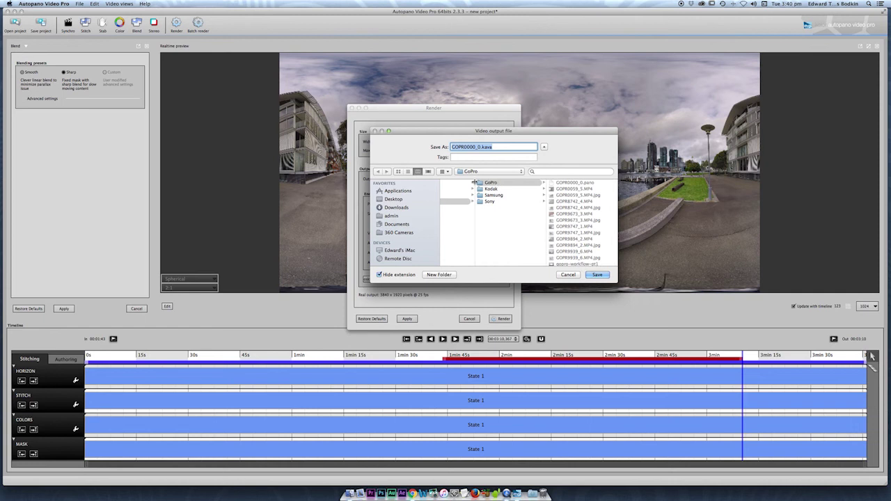
click(405, 234)
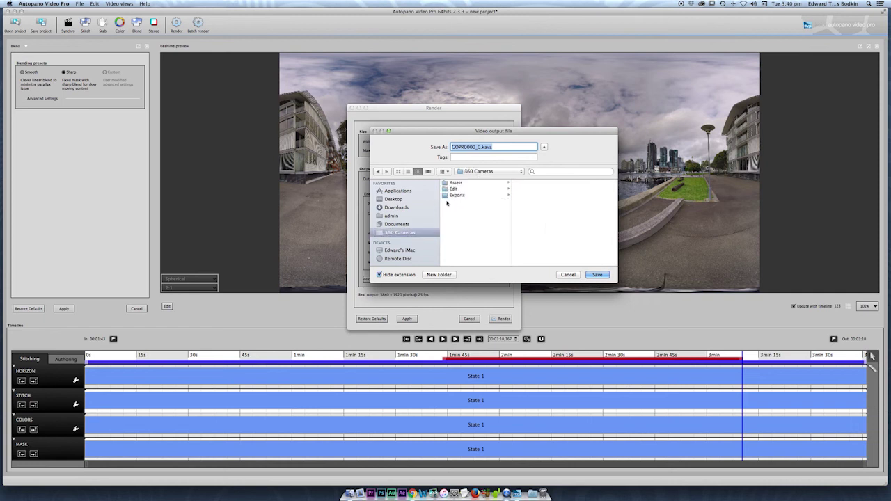
click(526, 183)
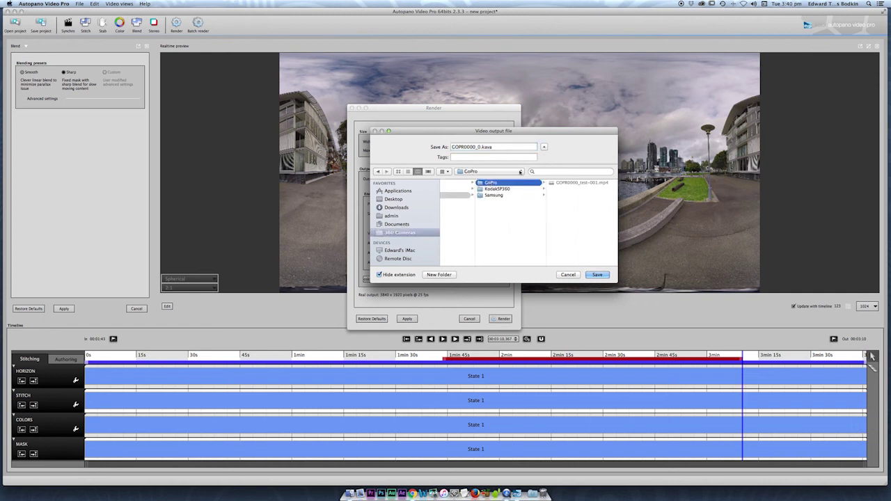
click(579, 183)
drag(495, 147, 476, 146)
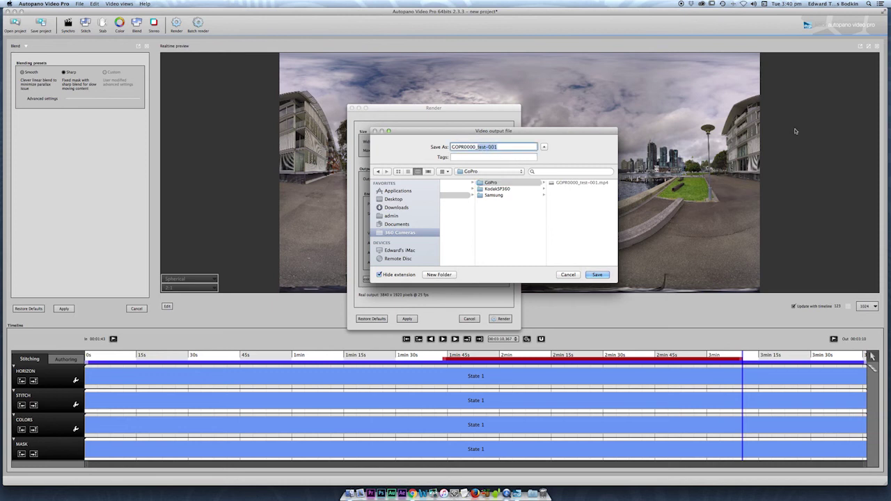
text(test-002)
click(601, 275)
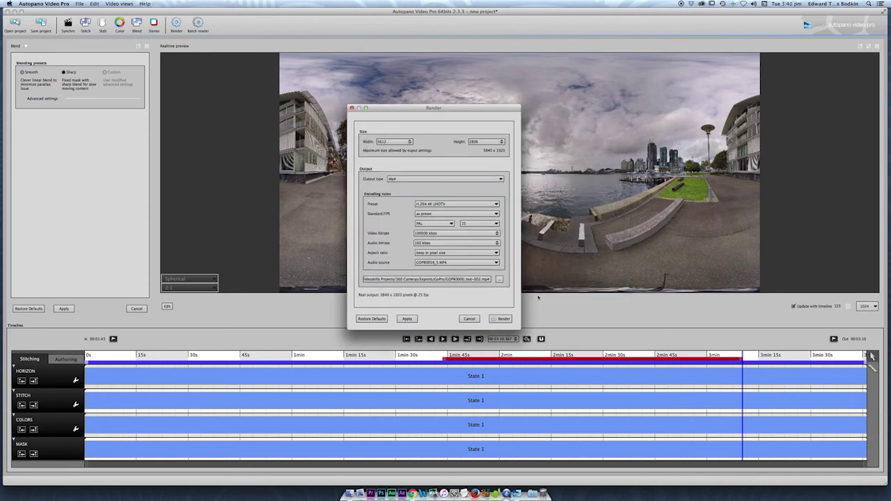
click(508, 320)
Step: Queue the GOPR0000_test-002.mp4 render and run the batch renderer to 99%
click(503, 319)
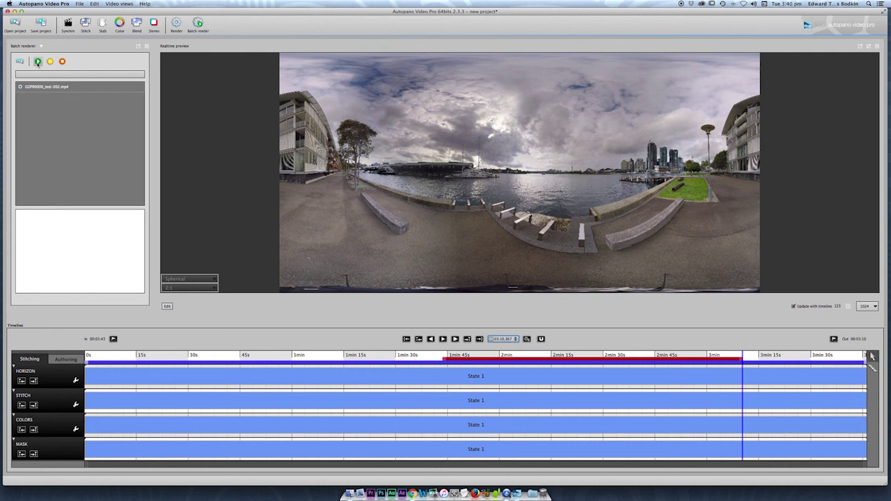
click(37, 62)
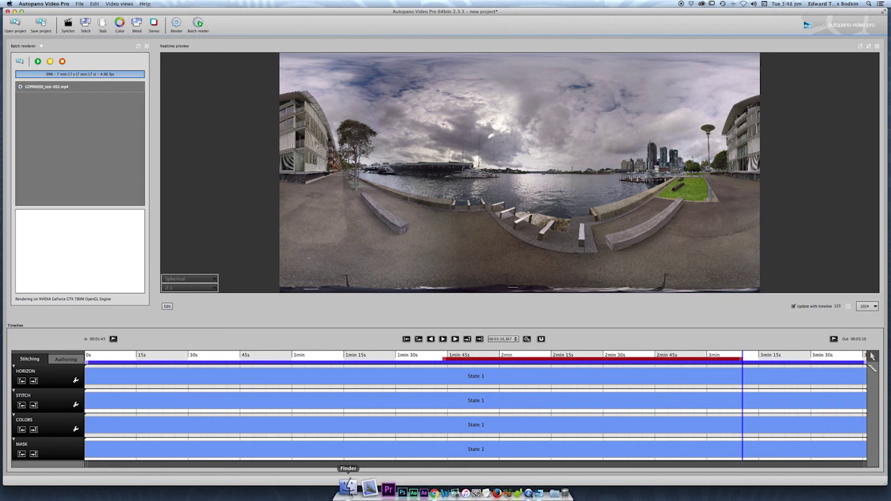
Step: Show the Exports GoPro folder in Finder and Quick Look GOPR0000_test-002.mp4
click(350, 494)
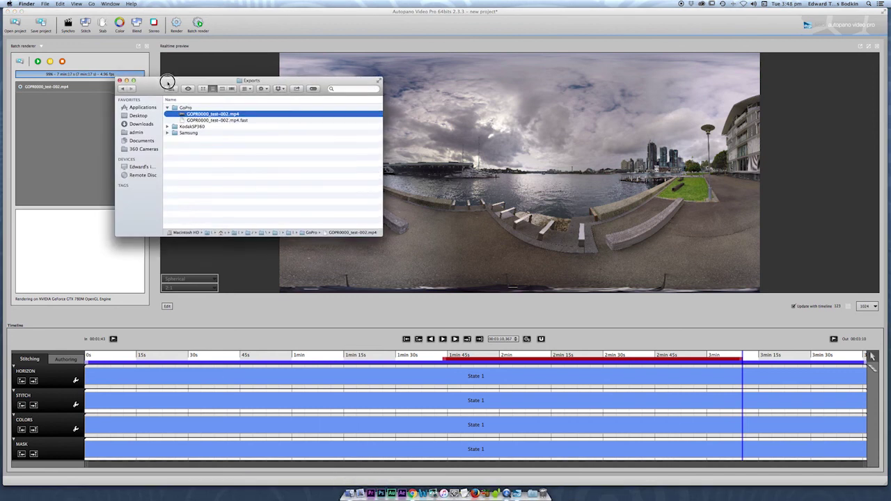
drag(167, 81, 225, 139)
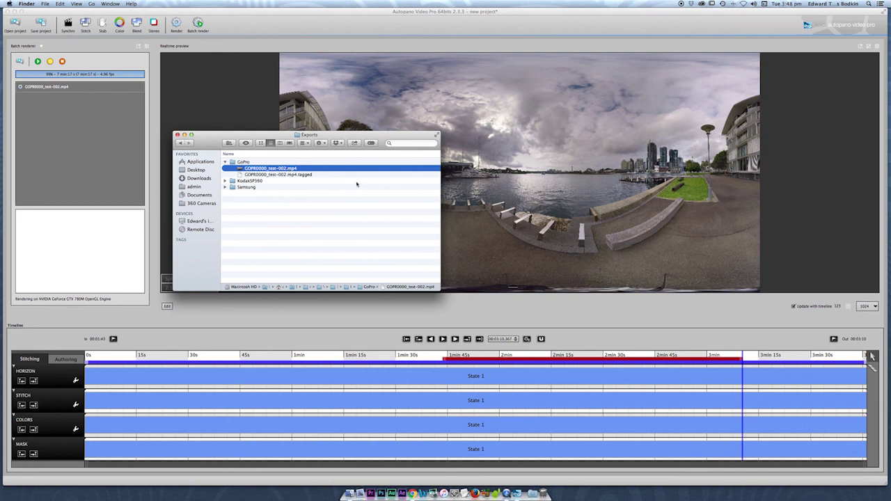
key(space)
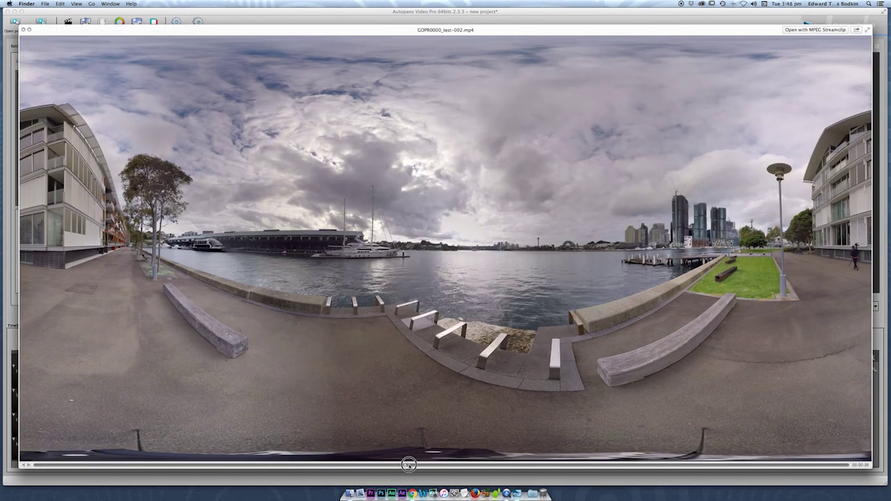